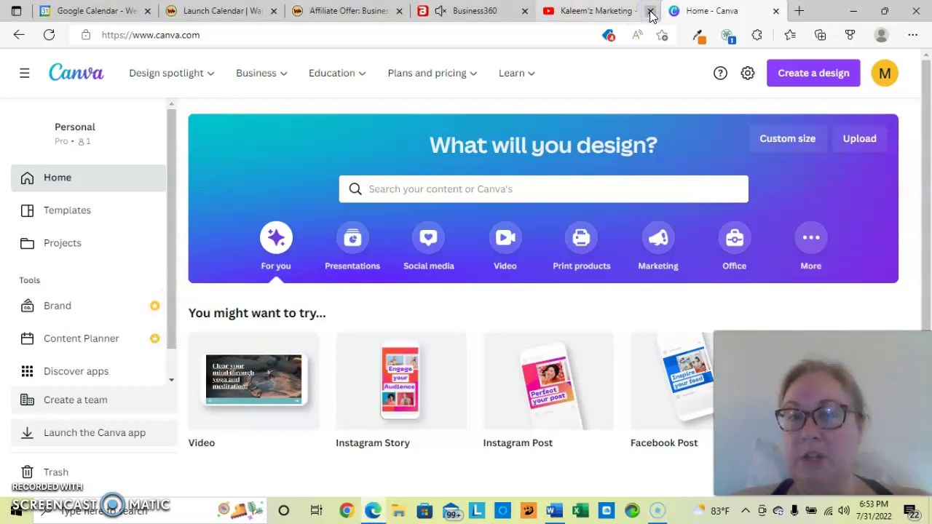
Close the unrelated marketing tab and bring up Canva's Create a design options
click(650, 12)
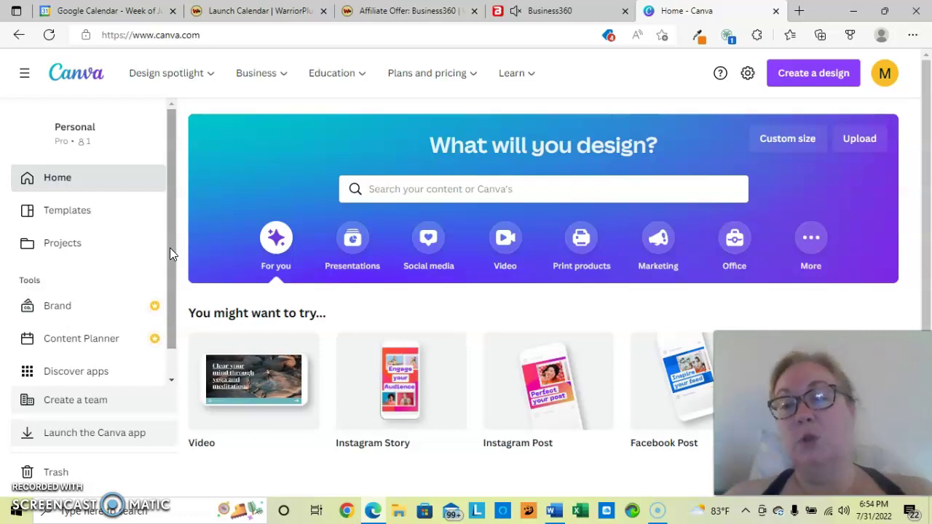
click(134, 248)
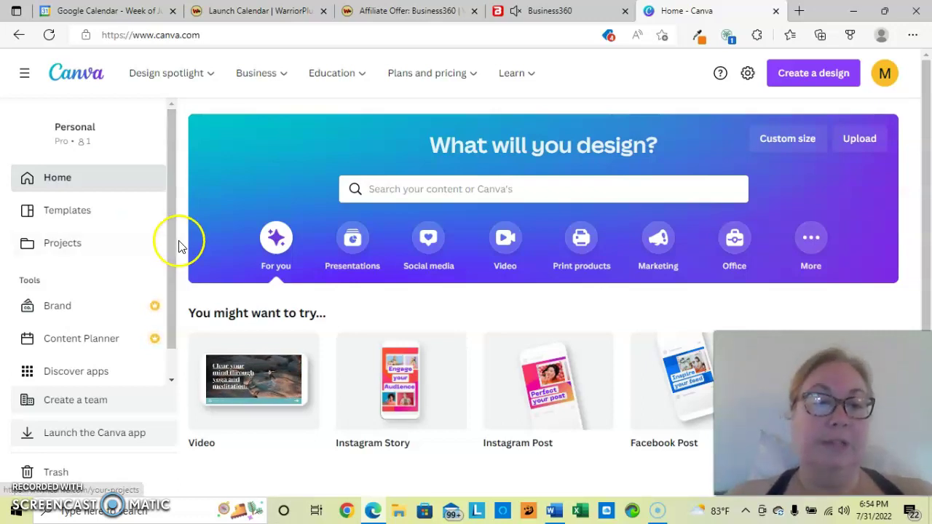
Create a new 1280 × 720 px YouTube Thumbnail design
click(807, 73)
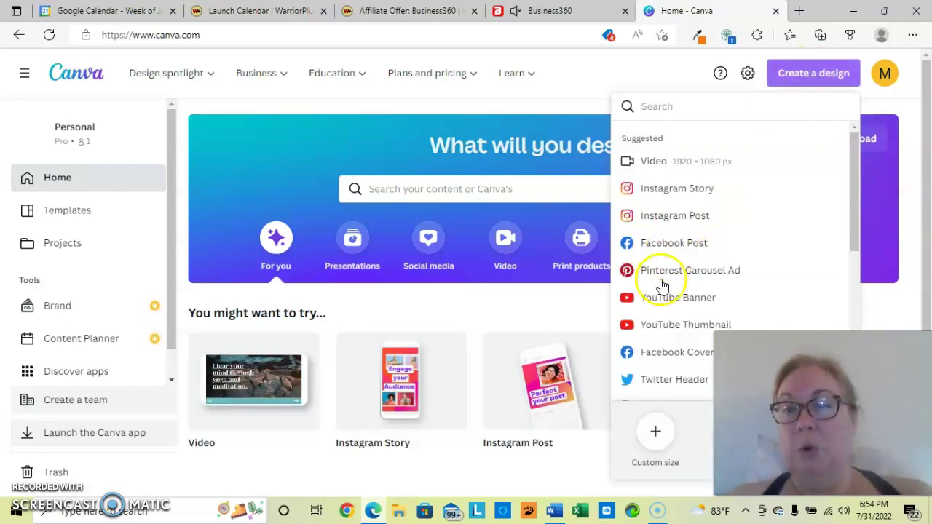
click(658, 325)
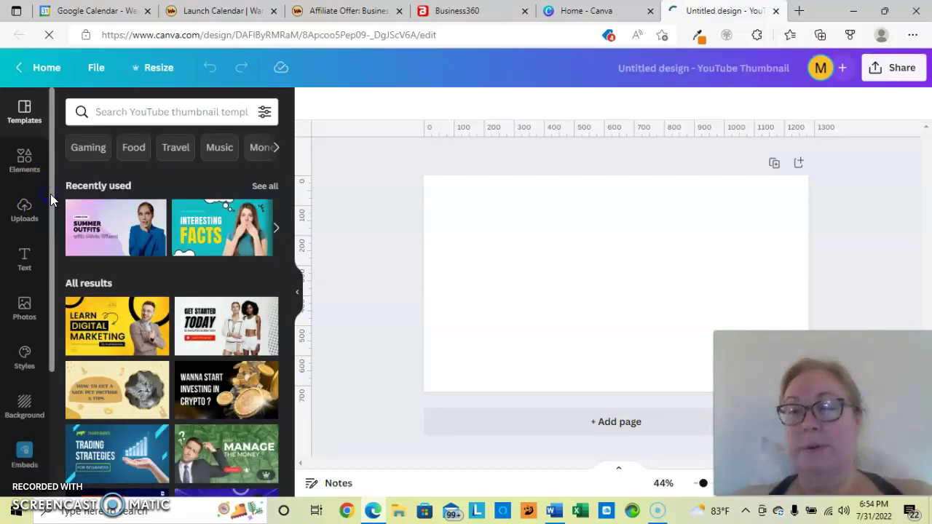
Drag the earlier Fluxx Review design from All your designs onto the blank canvas
scroll(24, 306, down, 3)
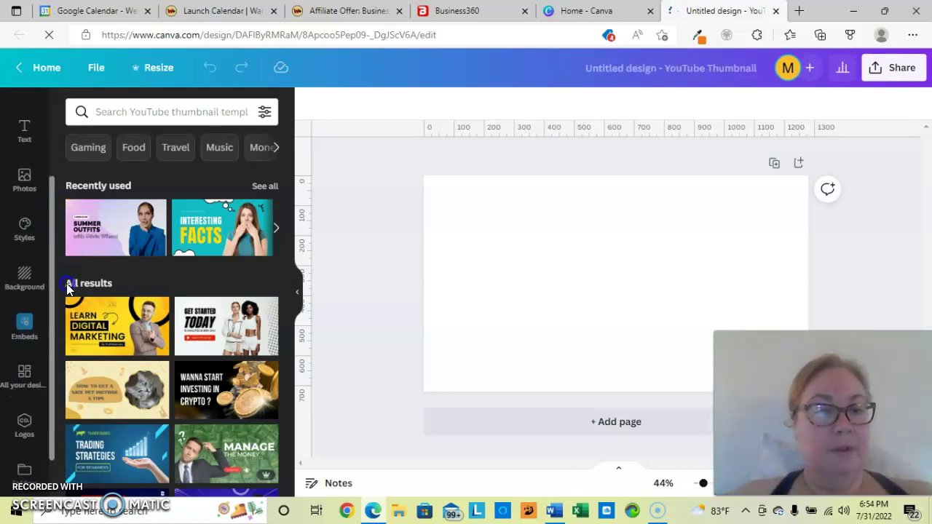
click(7, 388)
click(24, 350)
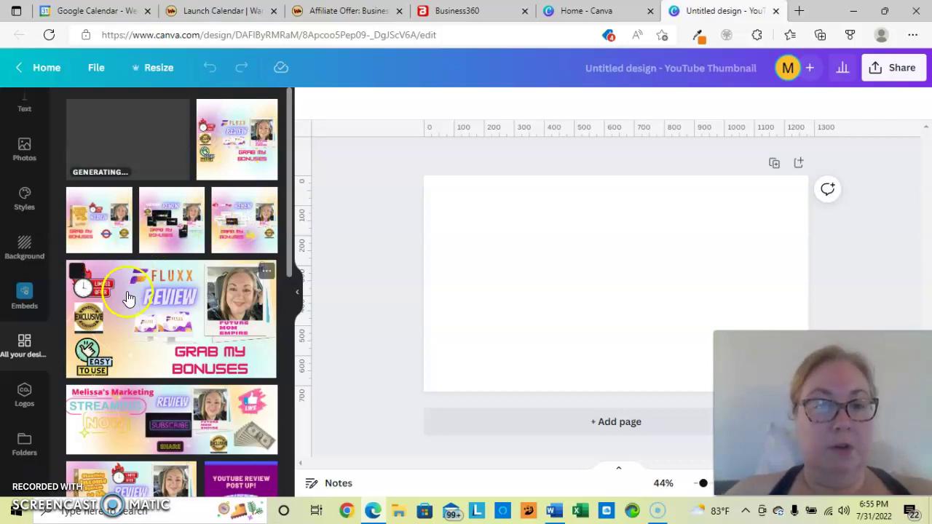
drag(143, 325, 560, 260)
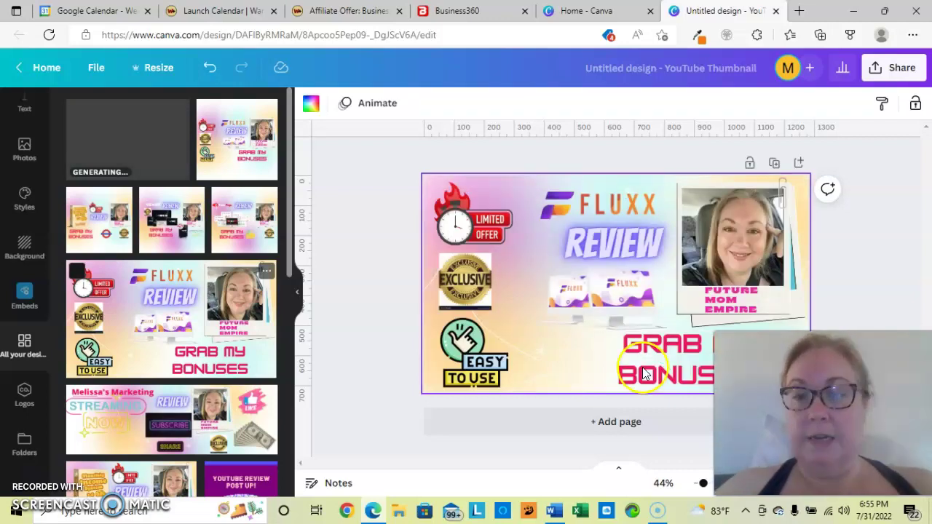
Delete the computer mockup image from the copied thumbnail
click(791, 255)
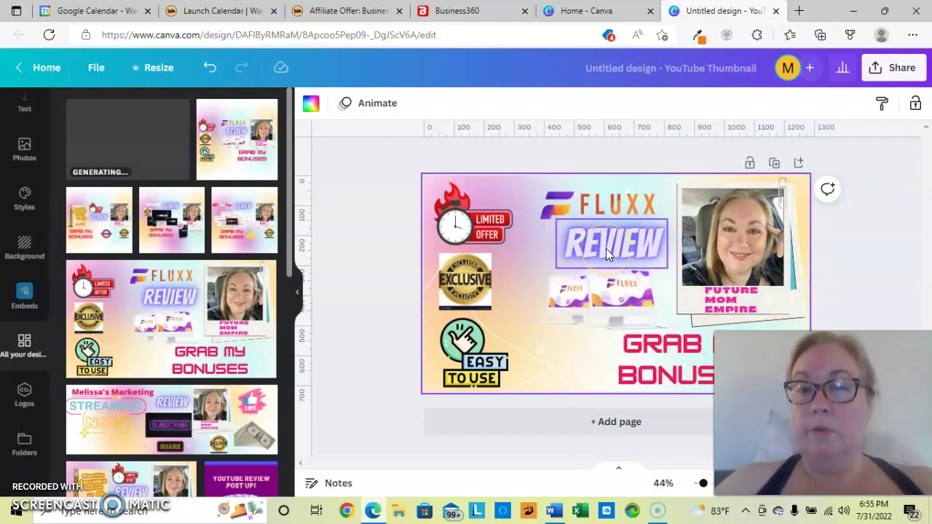
click(695, 370)
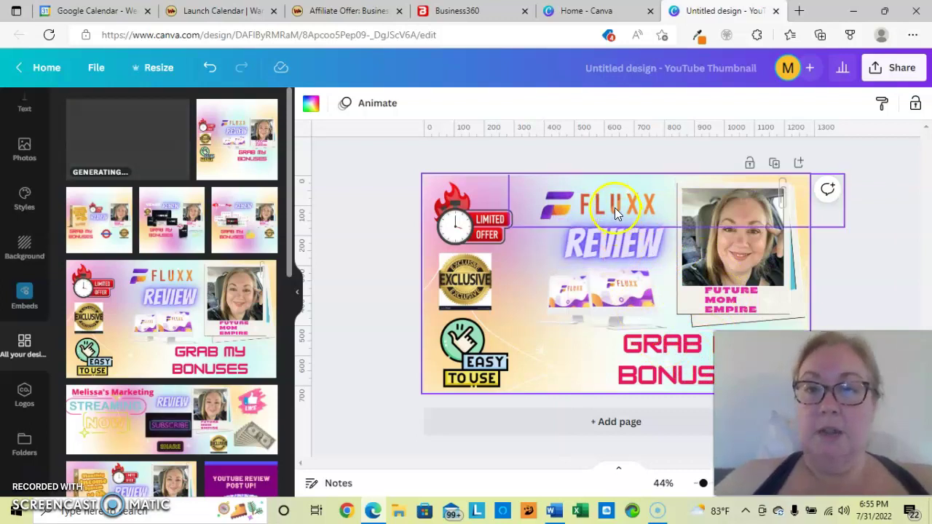
click(592, 304)
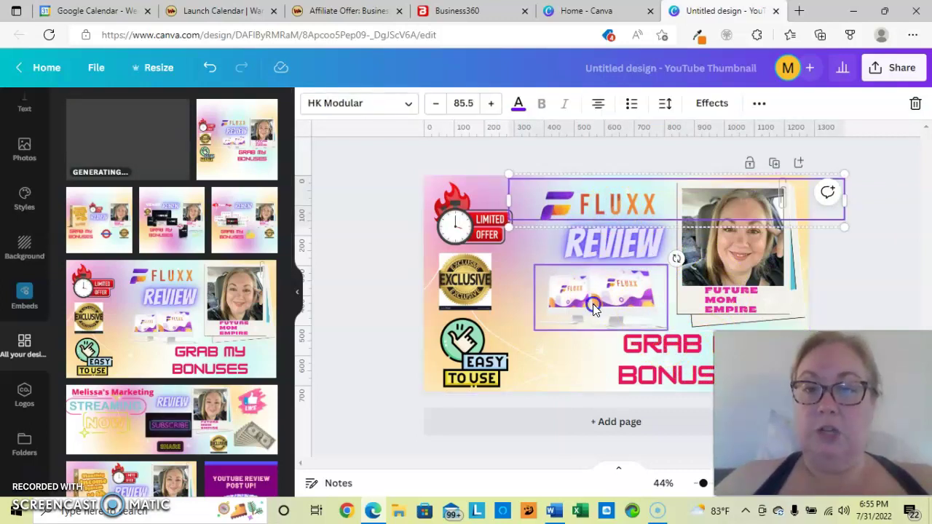
key(Delete)
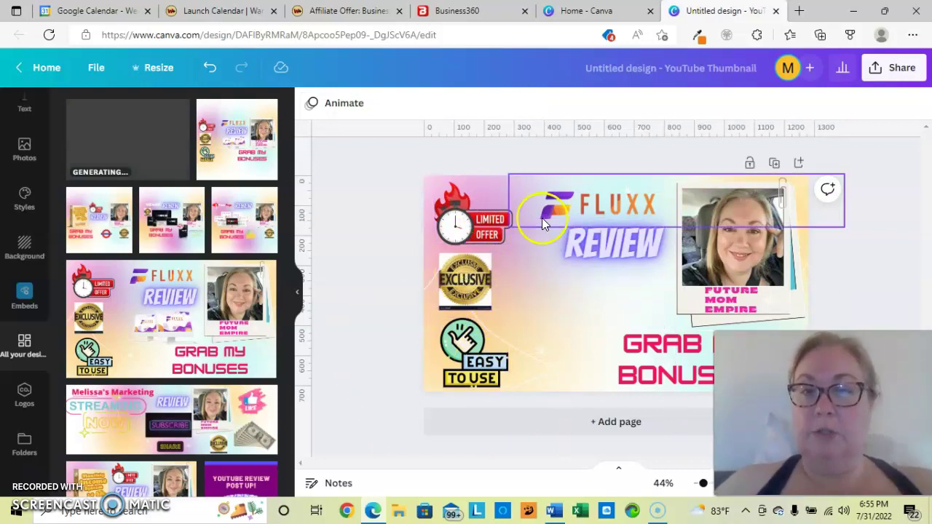
Delete the FLUXX logo image from the top of the thumbnail
click(610, 197)
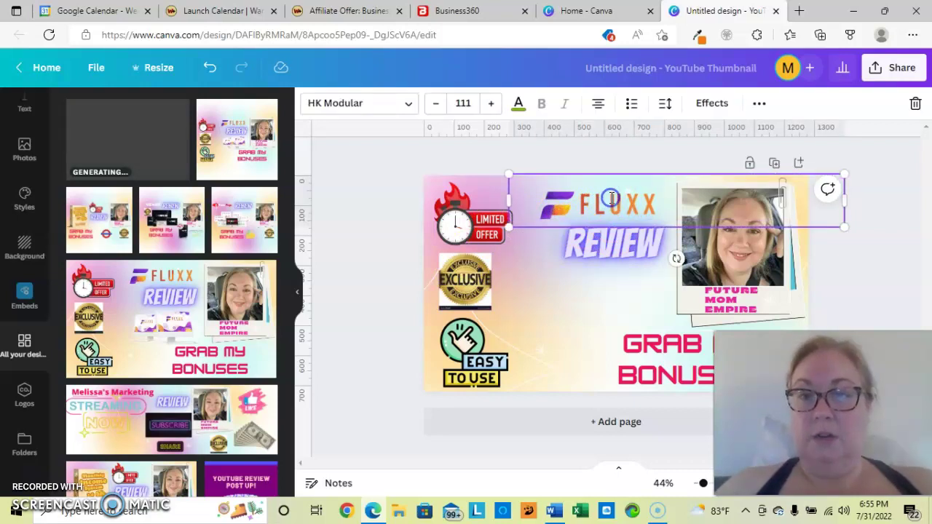
click(637, 205)
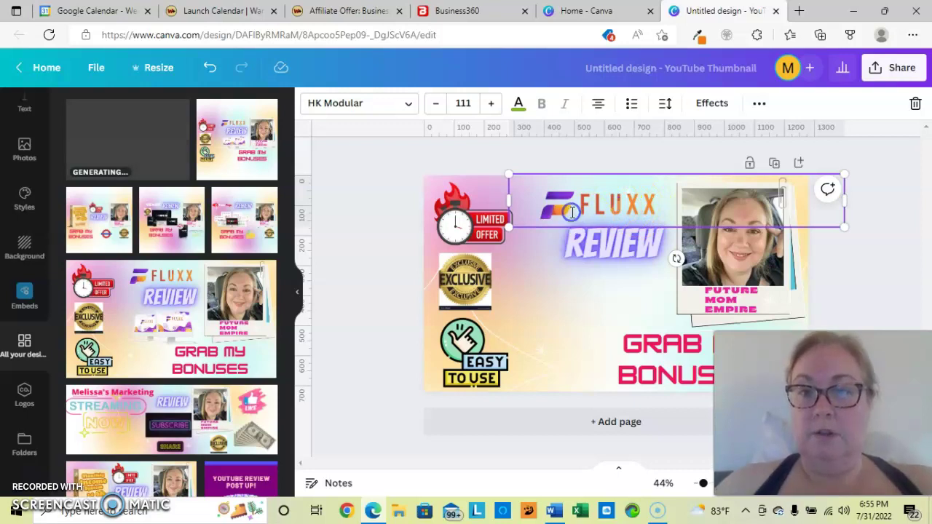
click(525, 324)
click(586, 195)
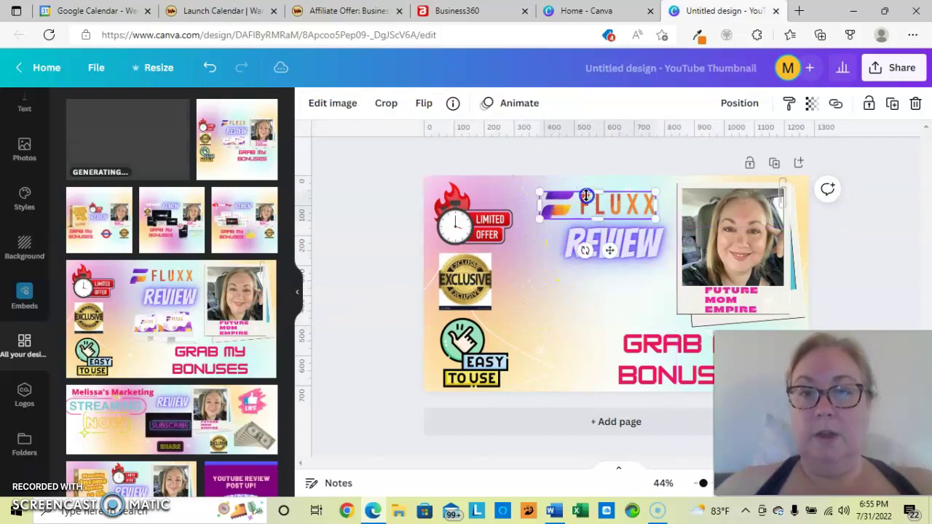
key(Delete)
click(516, 238)
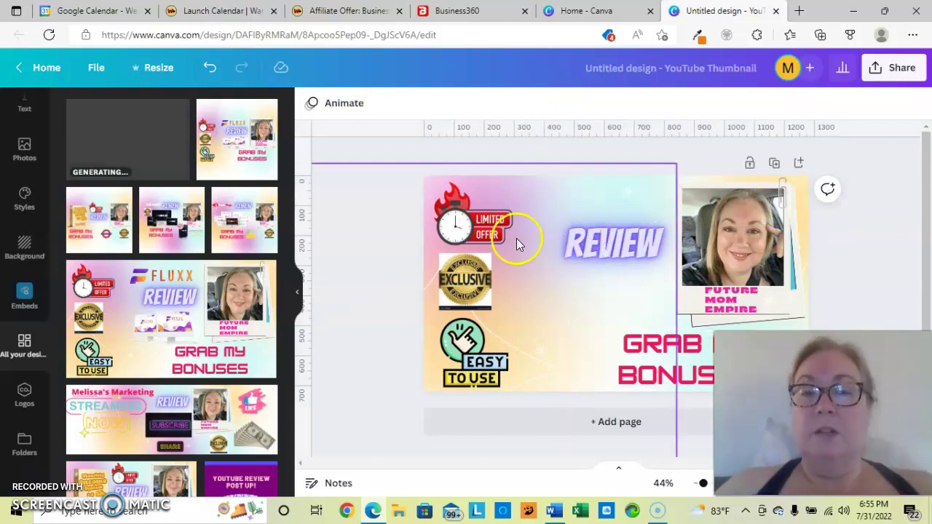
click(536, 259)
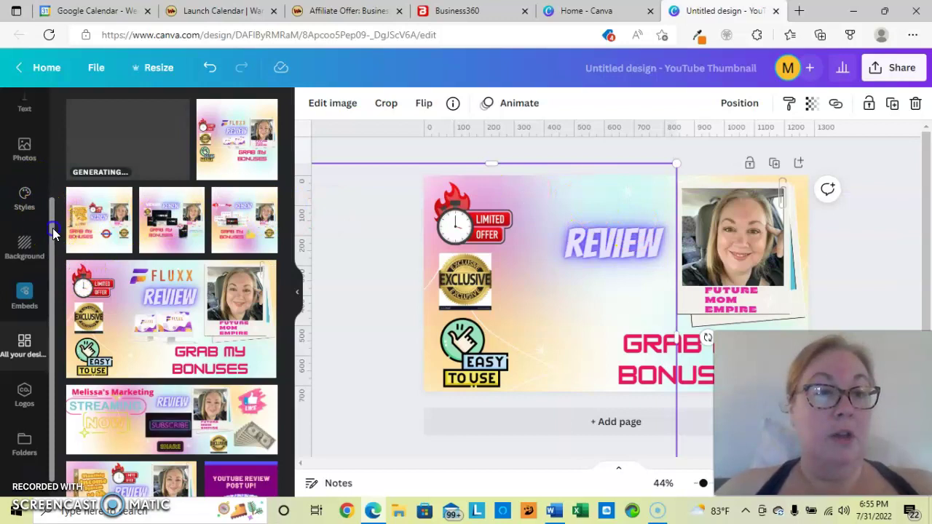
scroll(53, 228, up, 3)
Upload Business 360 Image 2 from the Pictures folder, showing All files in the Open dialog
click(24, 206)
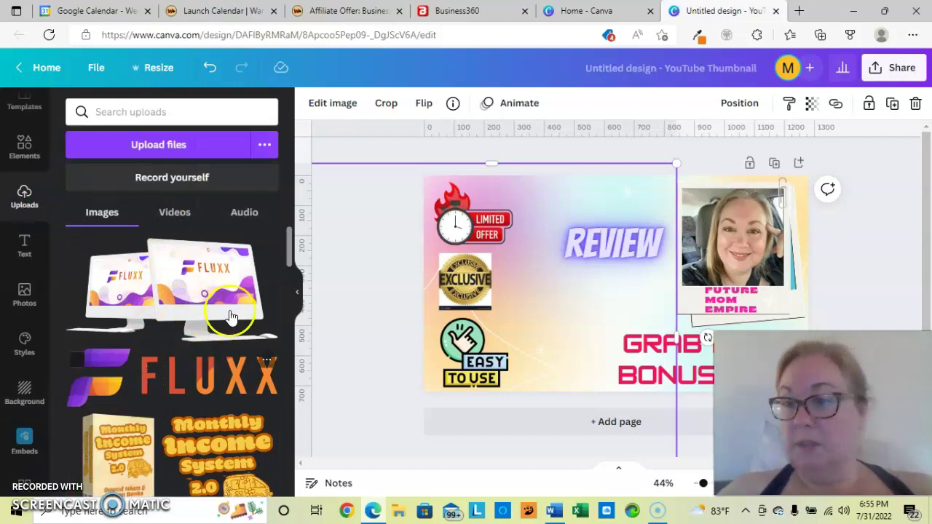
click(195, 150)
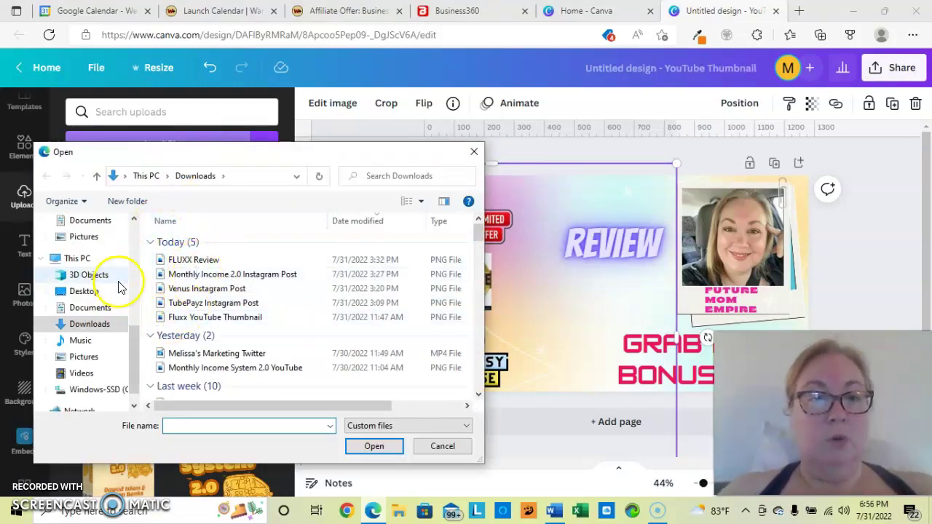
scroll(136, 265, up, 4)
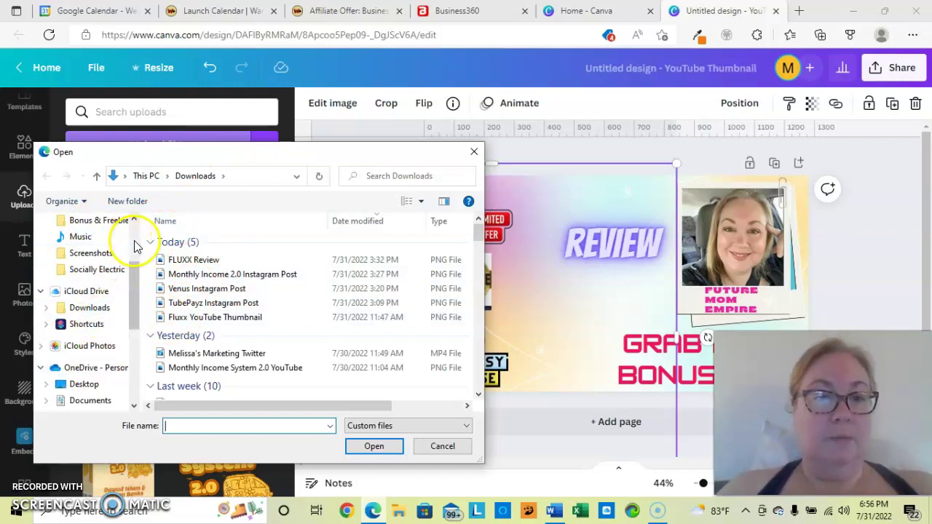
scroll(134, 247, up, 3)
click(97, 295)
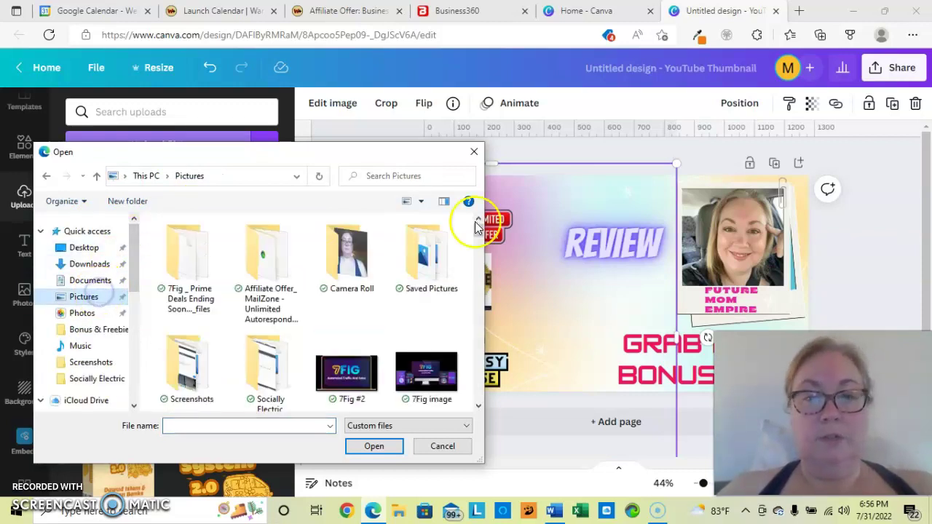
drag(475, 228, 475, 245)
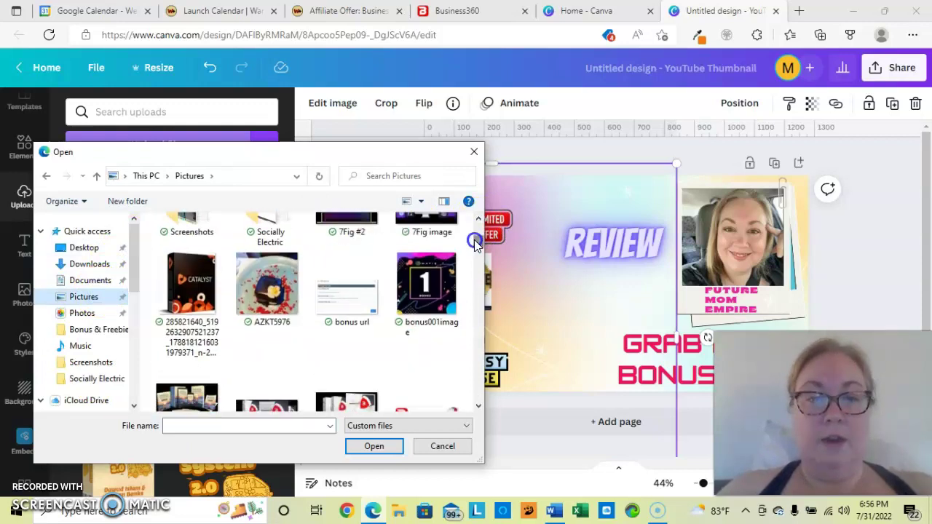
click(466, 425)
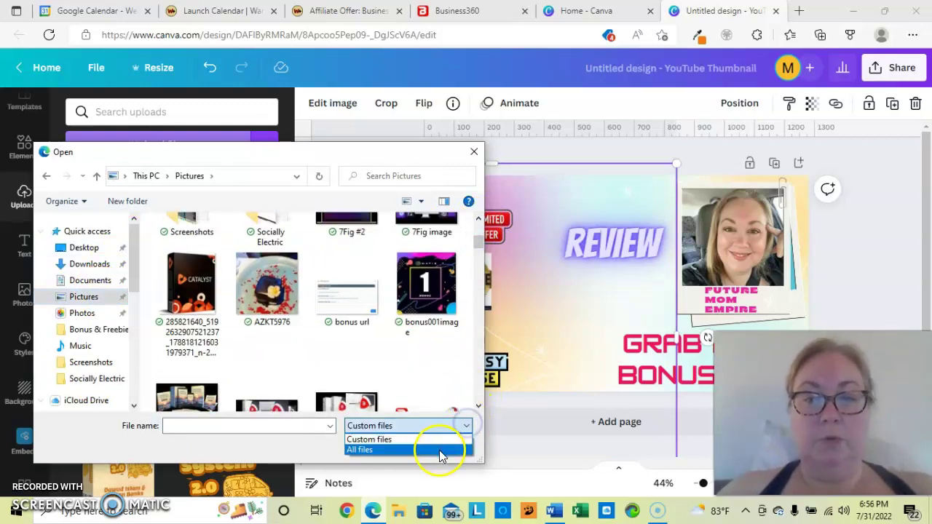
click(440, 449)
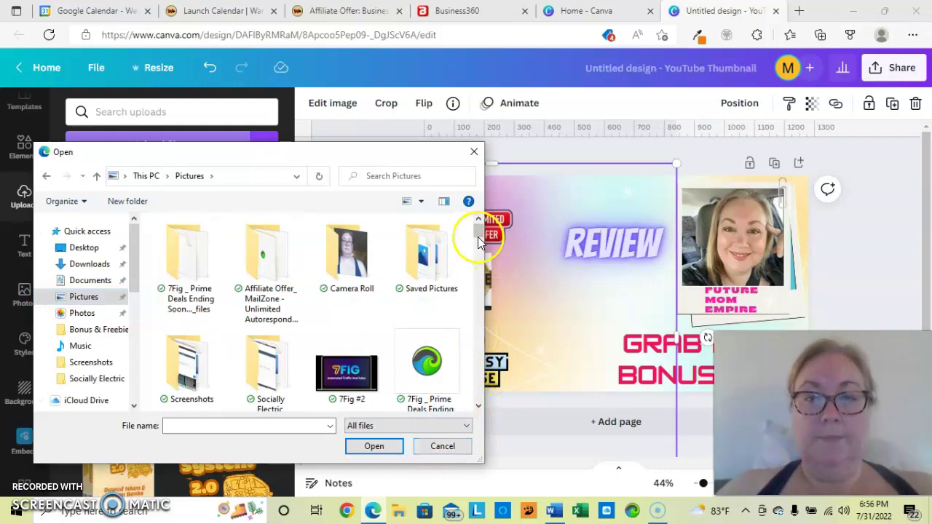
scroll(477, 241, down, 3)
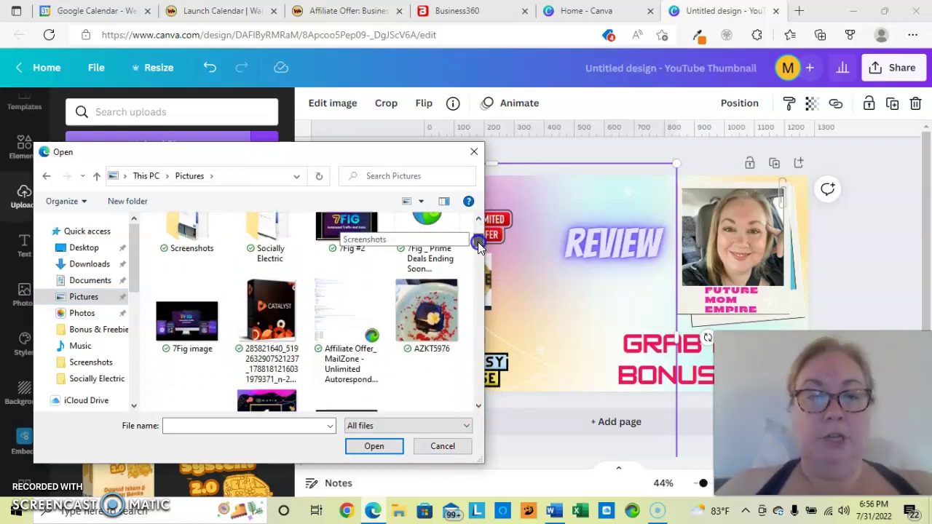
drag(478, 242, 479, 249)
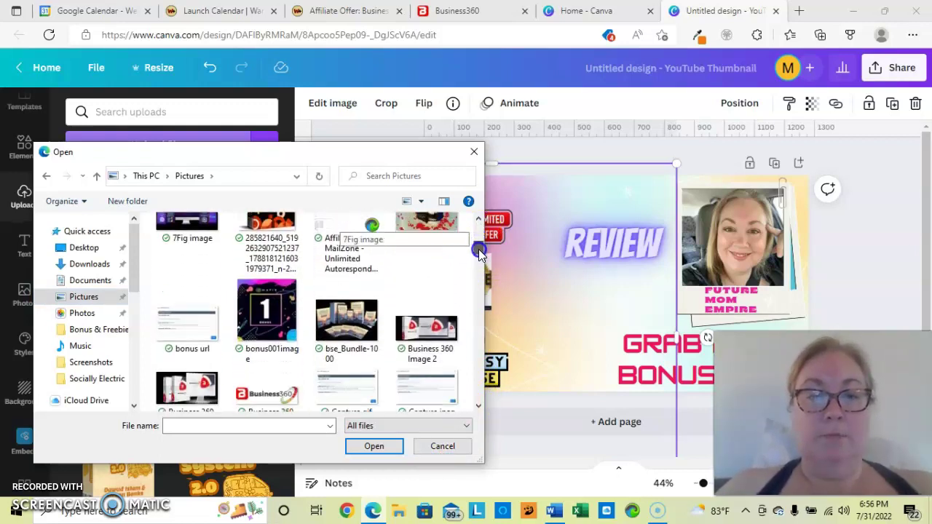
double_click(440, 331)
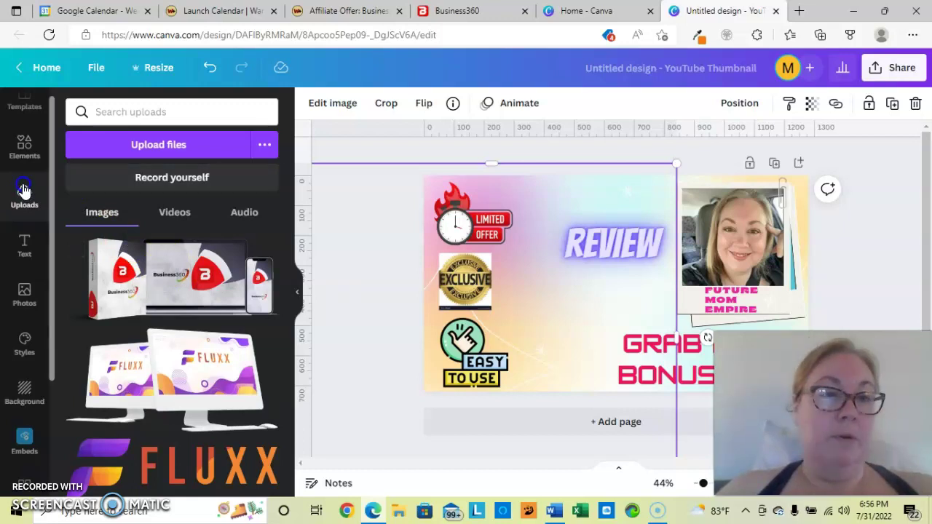
Upload the Business 360 logo file from Pictures with the file type set to All files
click(148, 144)
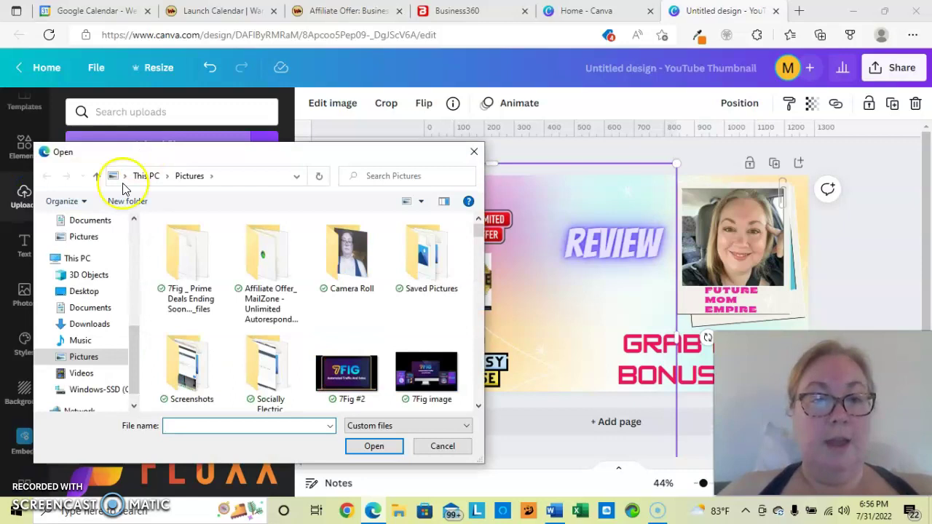
click(465, 427)
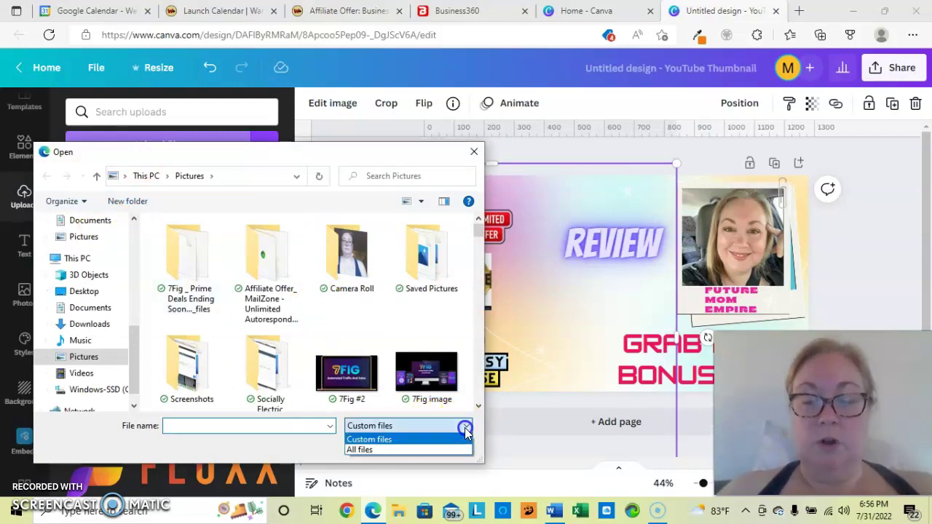
click(441, 449)
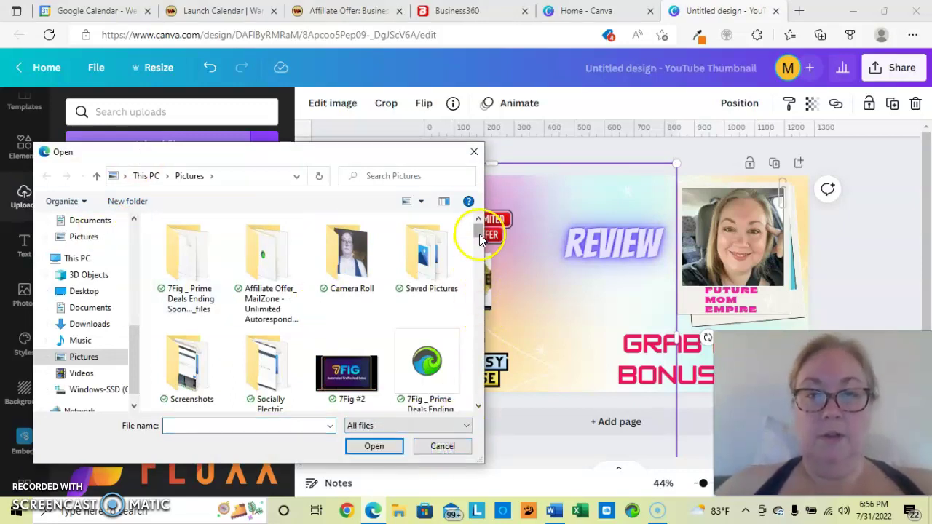
drag(479, 233, 483, 263)
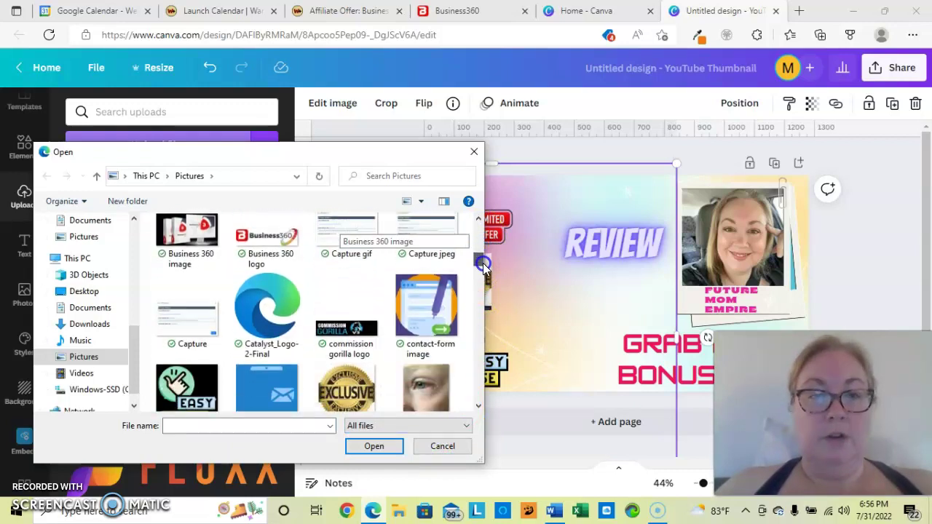
double_click(289, 239)
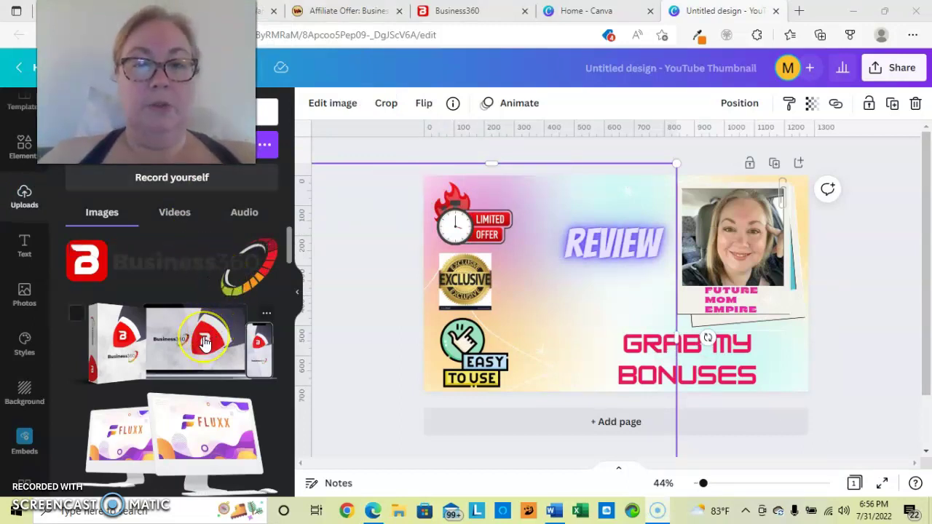
Place the Business360 logo on the thumbnail, shrink it, and position it just above REVIEW
drag(188, 260, 585, 177)
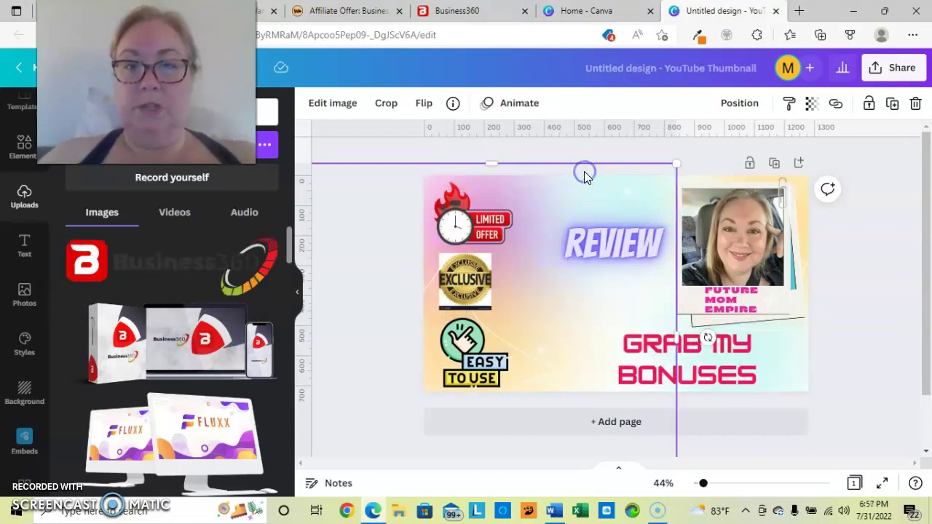
drag(209, 267, 562, 228)
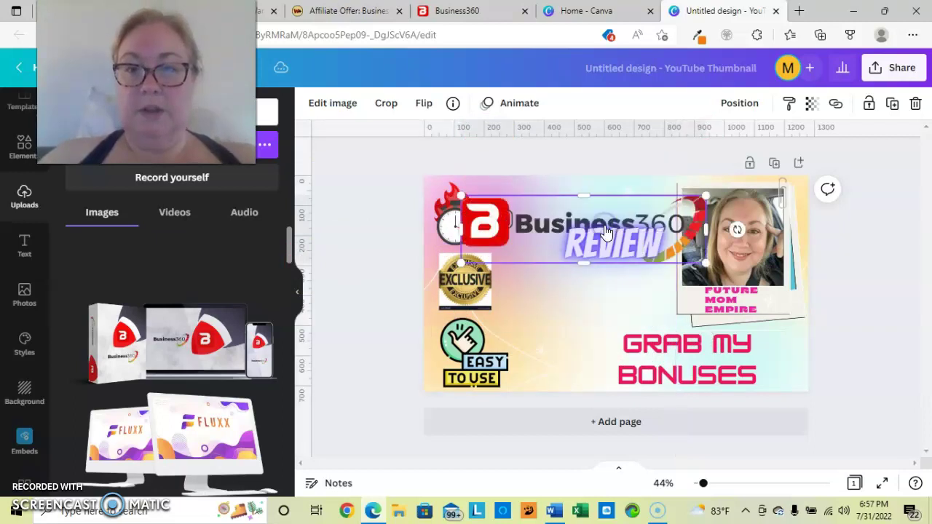
drag(460, 192, 512, 219)
drag(522, 229, 521, 203)
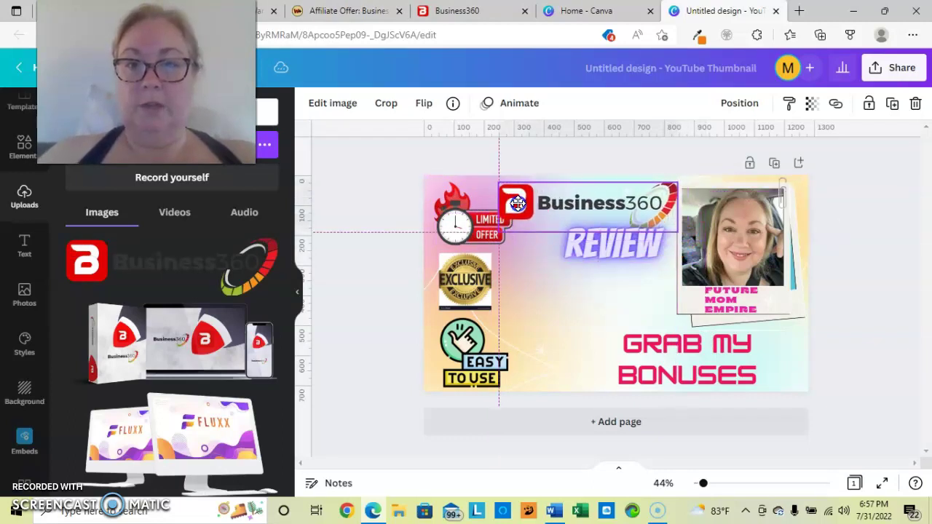
click(642, 195)
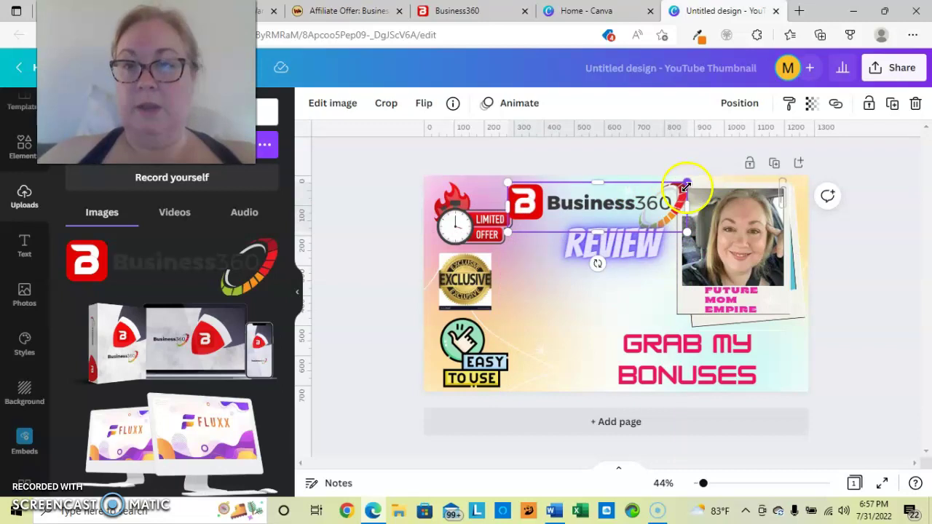
drag(685, 184, 645, 194)
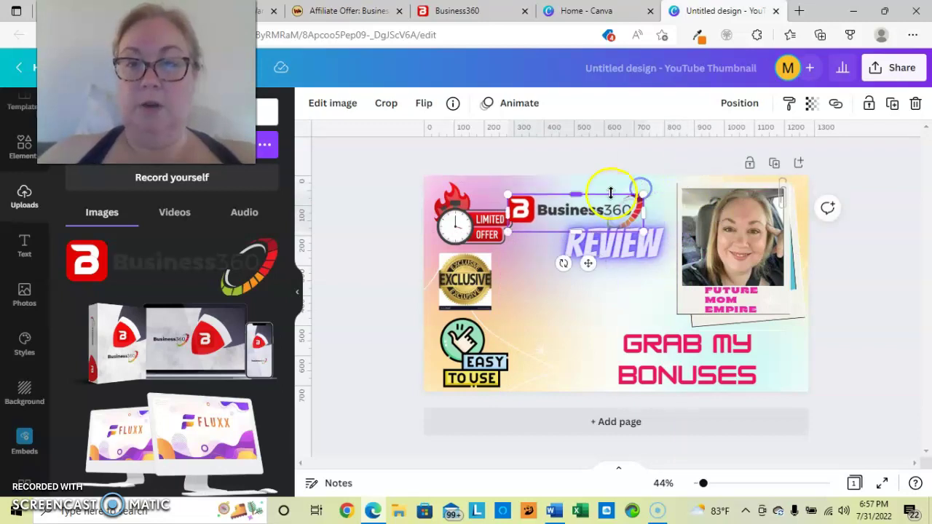
drag(571, 216, 607, 204)
click(580, 309)
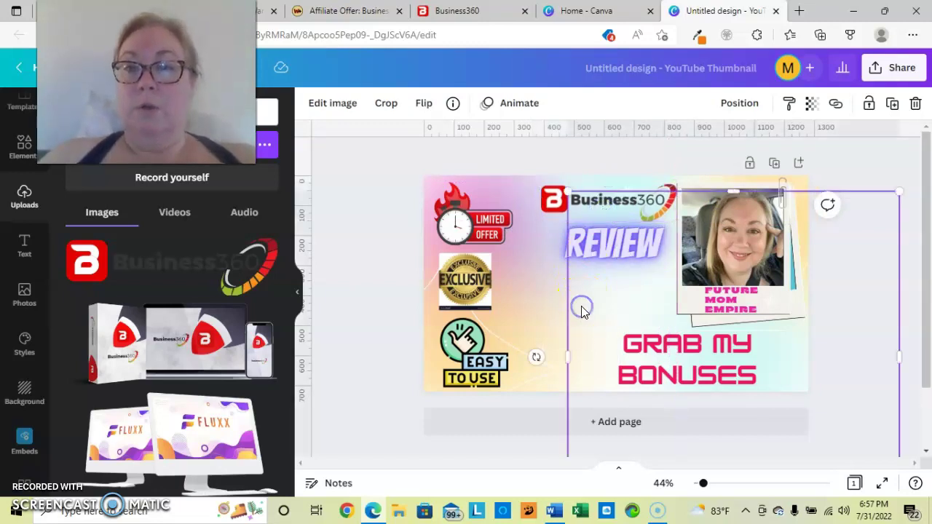
click(532, 298)
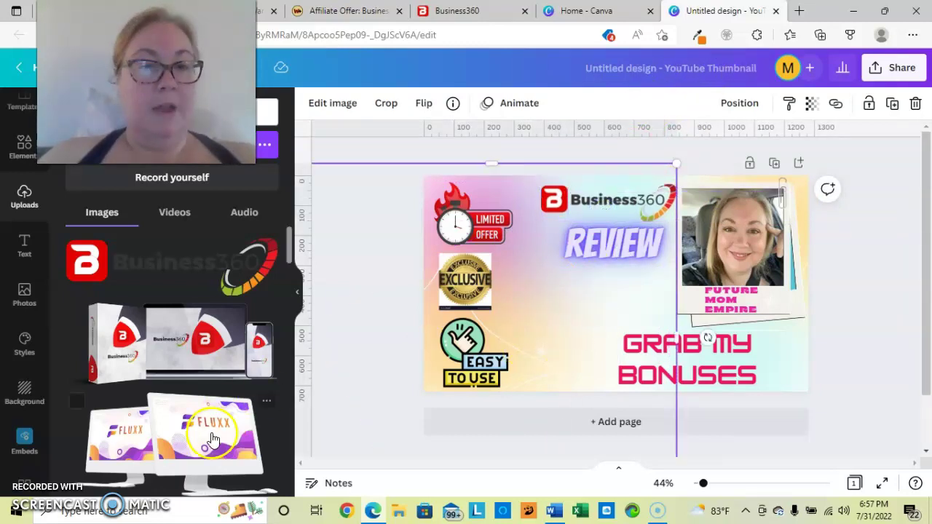
click(864, 267)
click(450, 288)
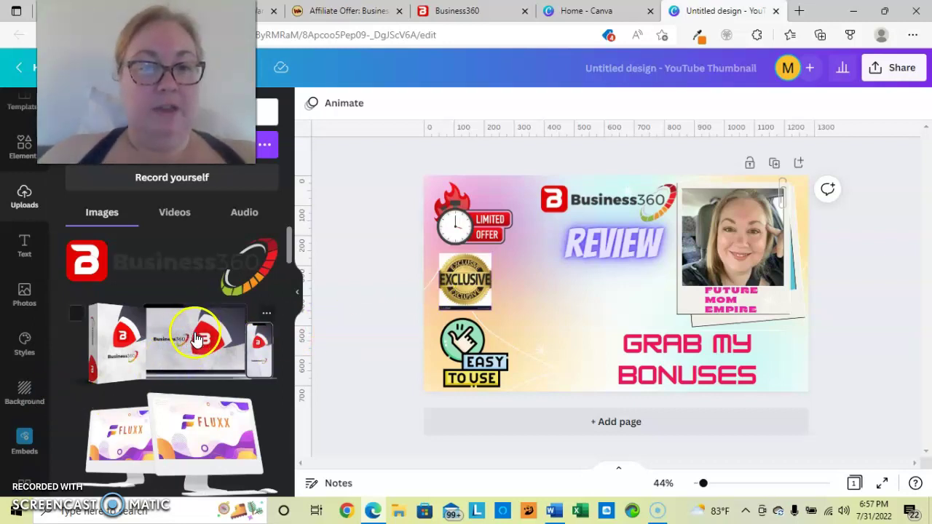
Add the Business360 product mockup below REVIEW and widen it to fill the gap
drag(195, 338, 560, 264)
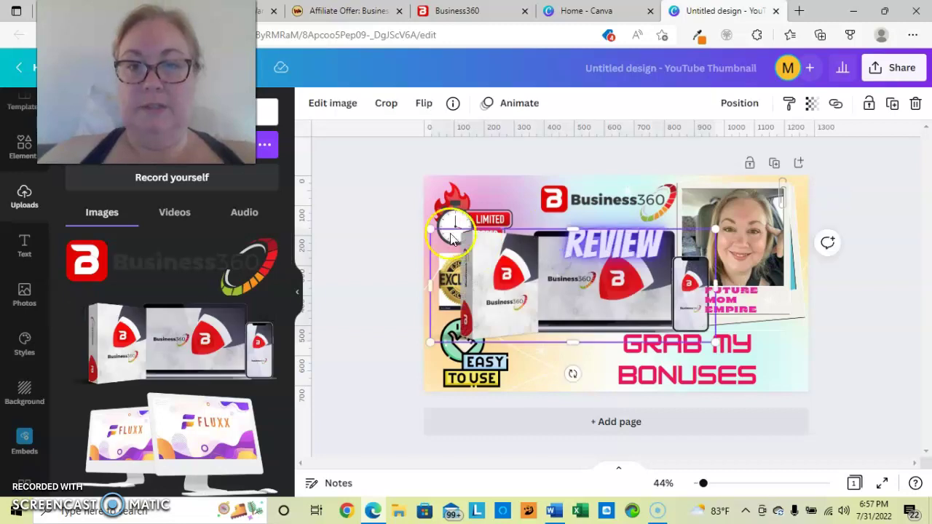
drag(439, 218, 530, 290)
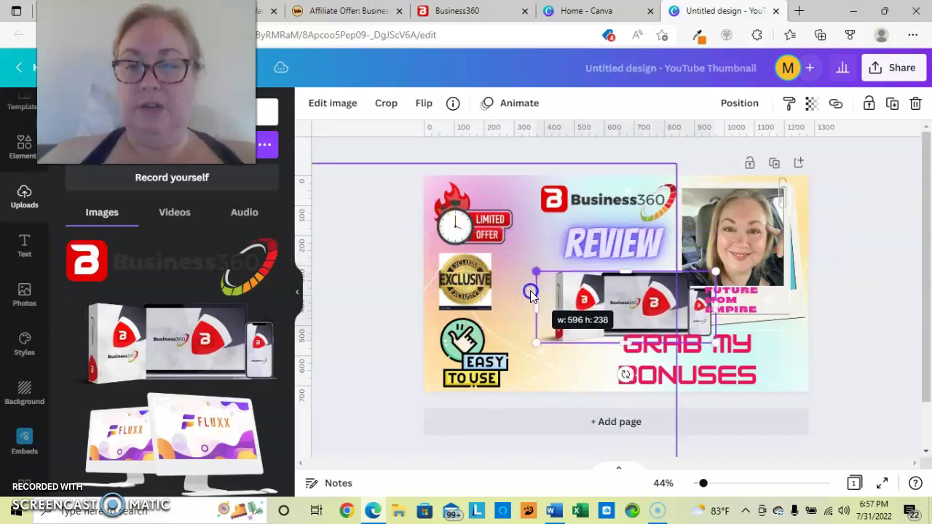
drag(627, 300, 590, 293)
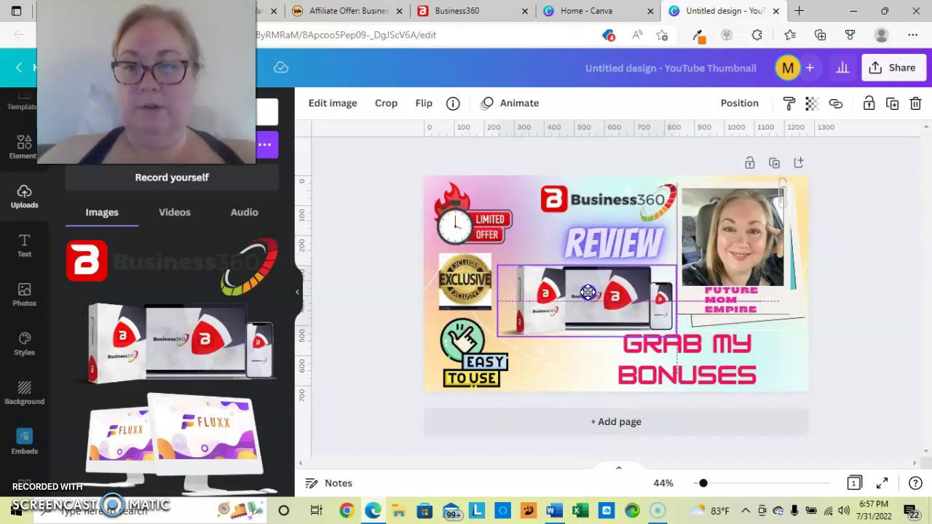
drag(675, 263, 638, 281)
drag(589, 304, 615, 284)
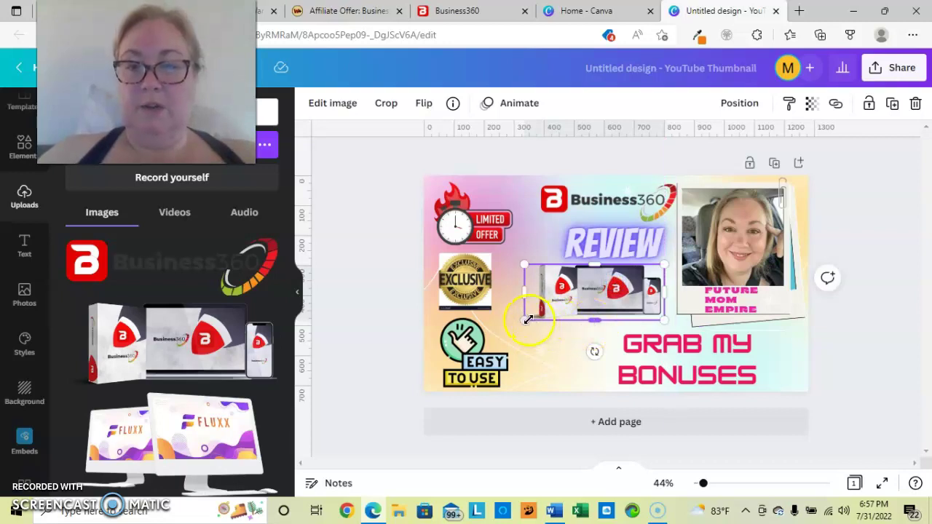
drag(527, 320, 510, 330)
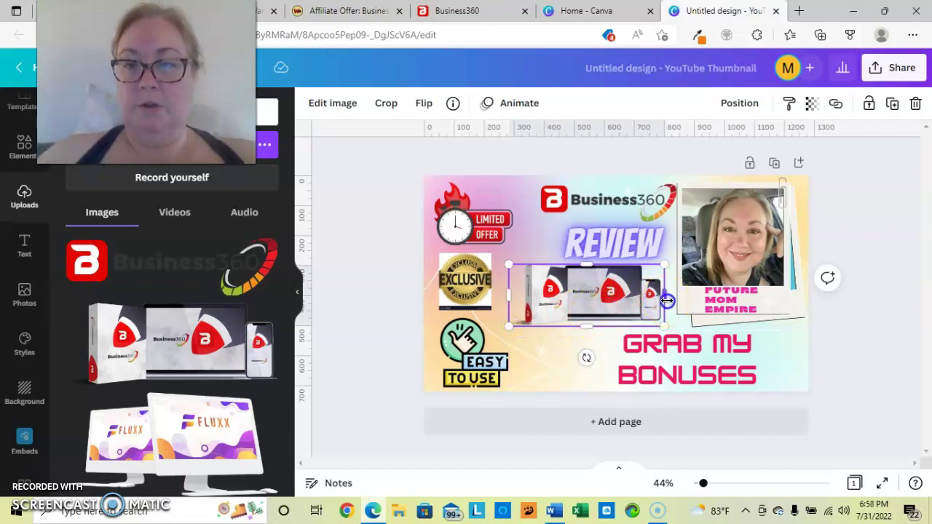
mouse_move(666, 301)
mouse_down()
mouse_move(675, 308)
mouse_move(645, 301)
mouse_move(676, 301)
mouse_up()
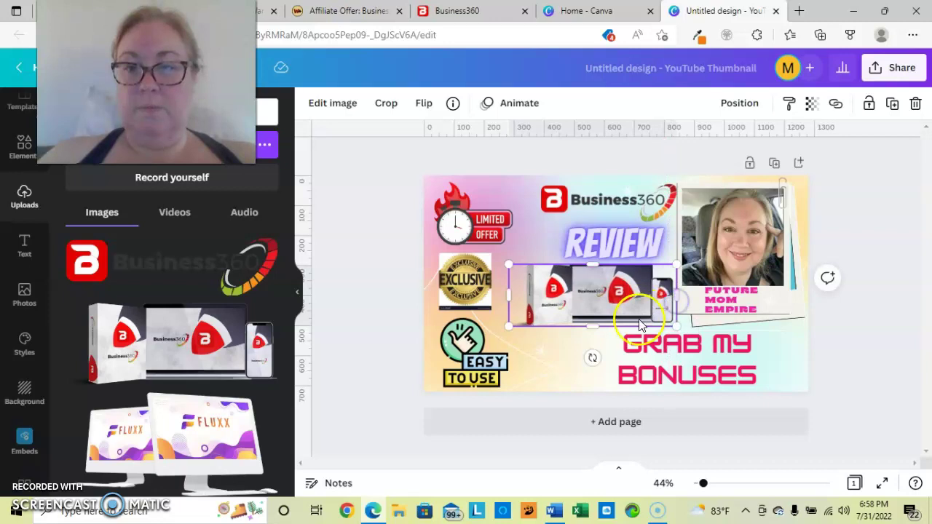
drag(598, 327, 587, 302)
Shift the GRAB MY BONUSES text to the left
click(873, 346)
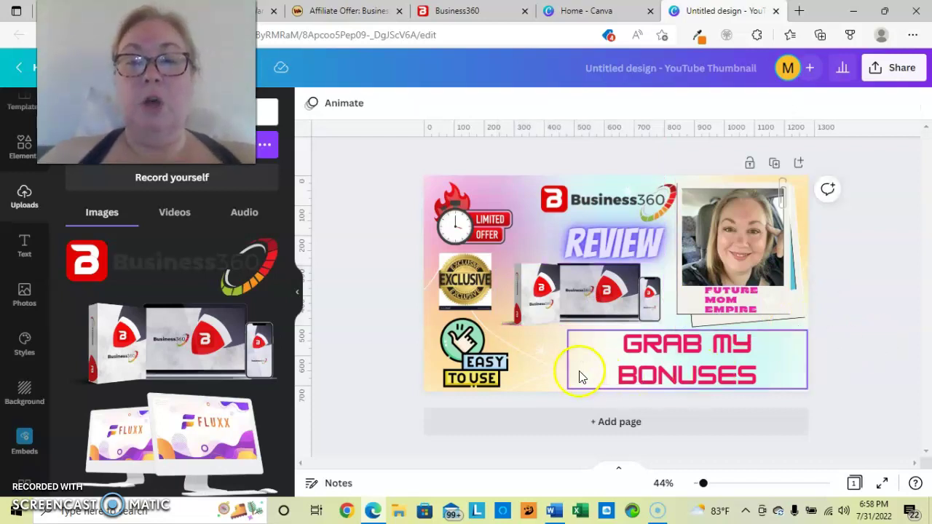
click(674, 370)
drag(674, 370, 612, 362)
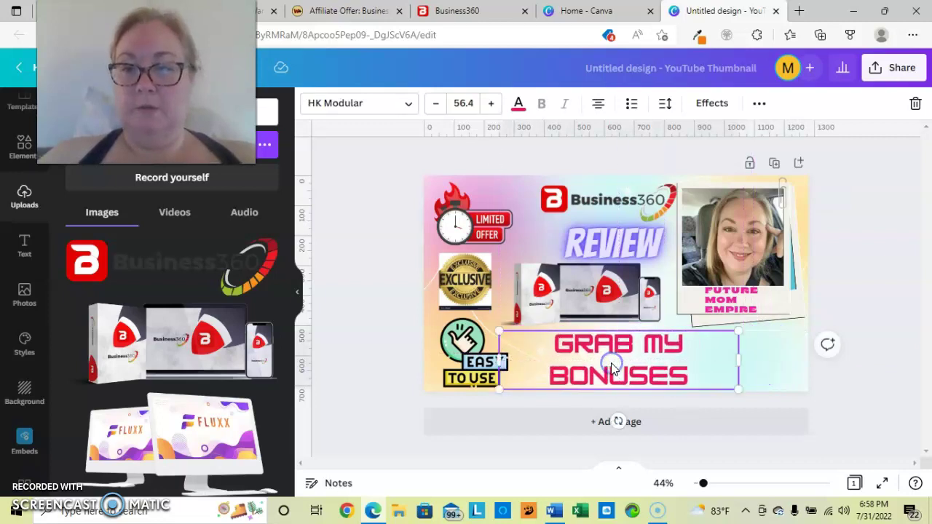
Move the EXCLUSIVE badge to the thumbnail's bottom-right corner
click(913, 325)
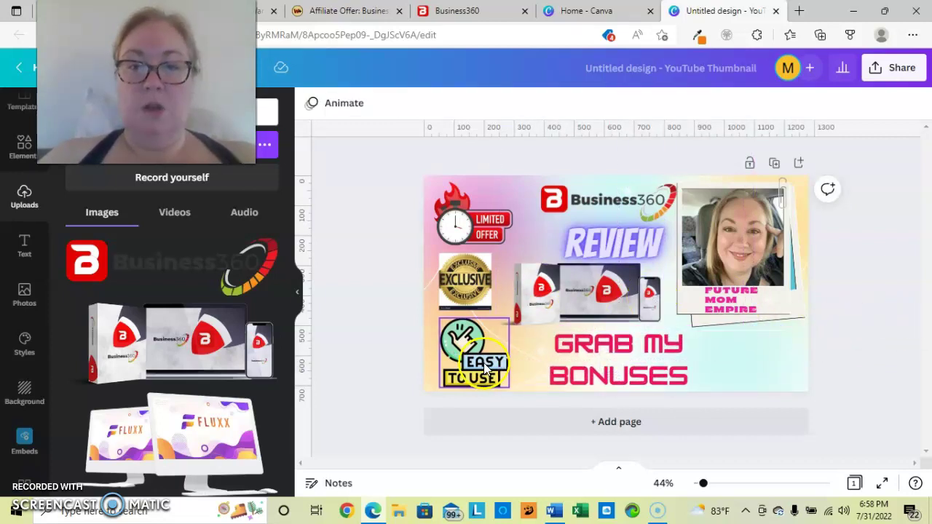
click(477, 305)
drag(470, 284, 766, 364)
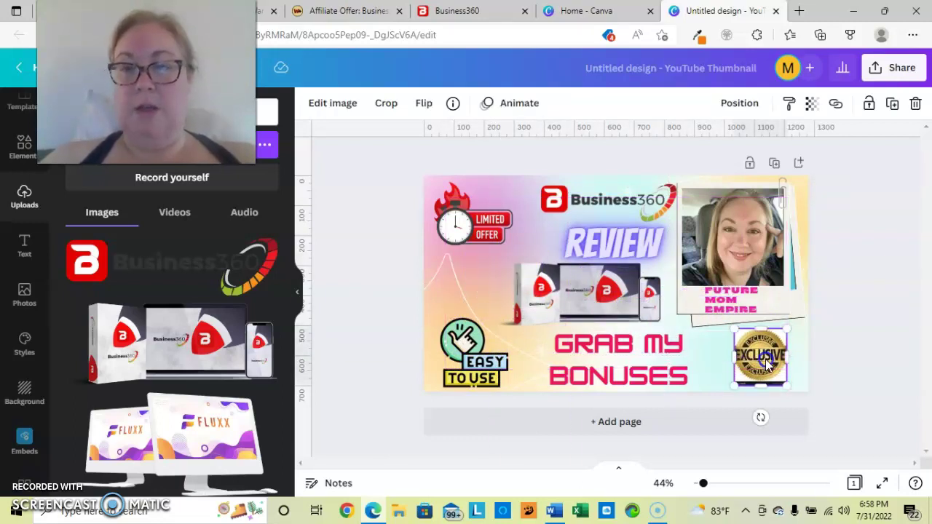
click(890, 344)
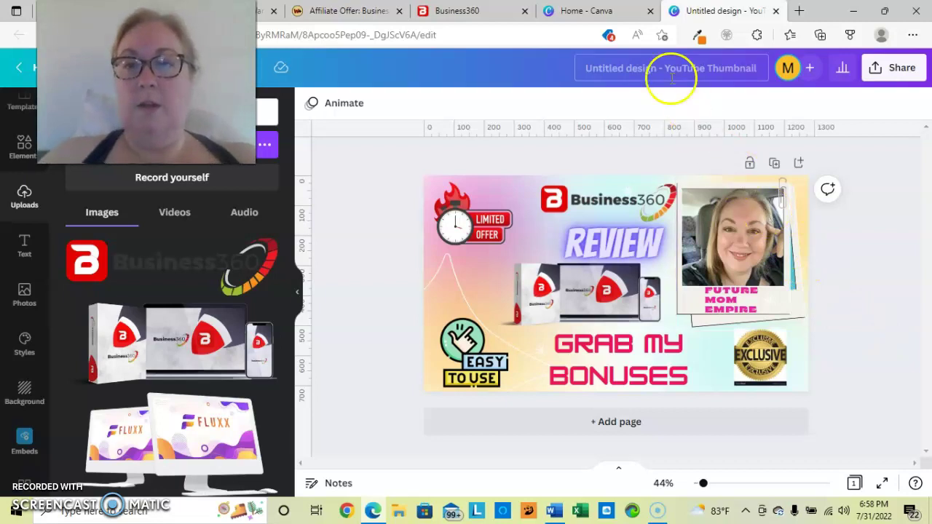
Retitle the design 'Business 360 YouTube Thumbnail' in the top bar
click(640, 67)
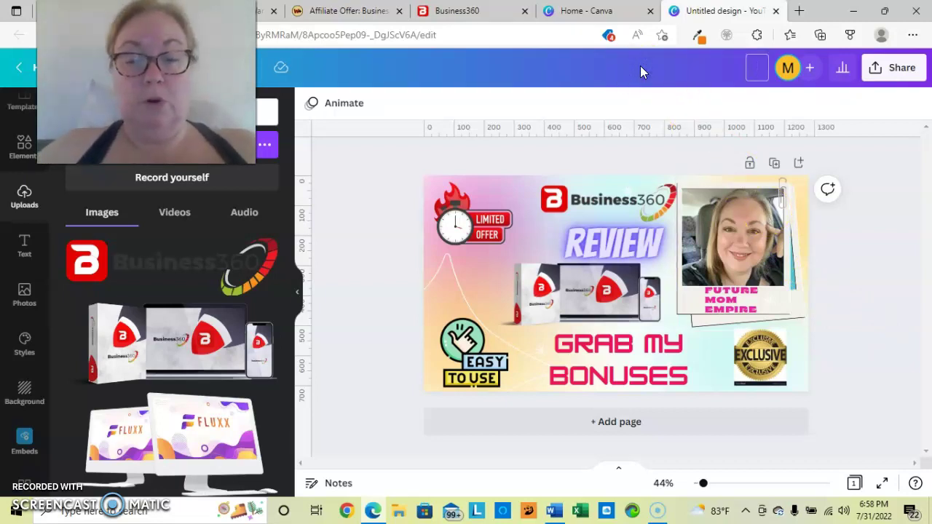
text(360)
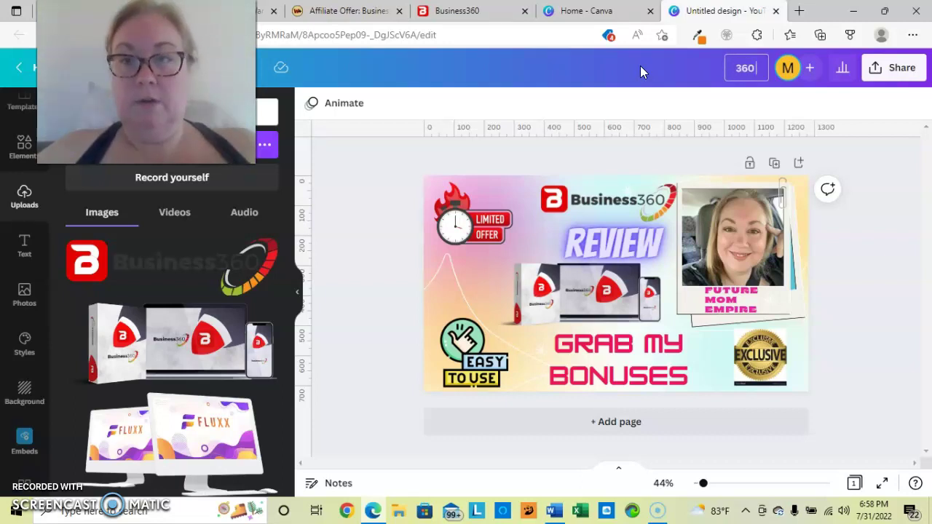
key(BackSpace)
key(BackSpace)
key(BackSpace)
text(Bu)
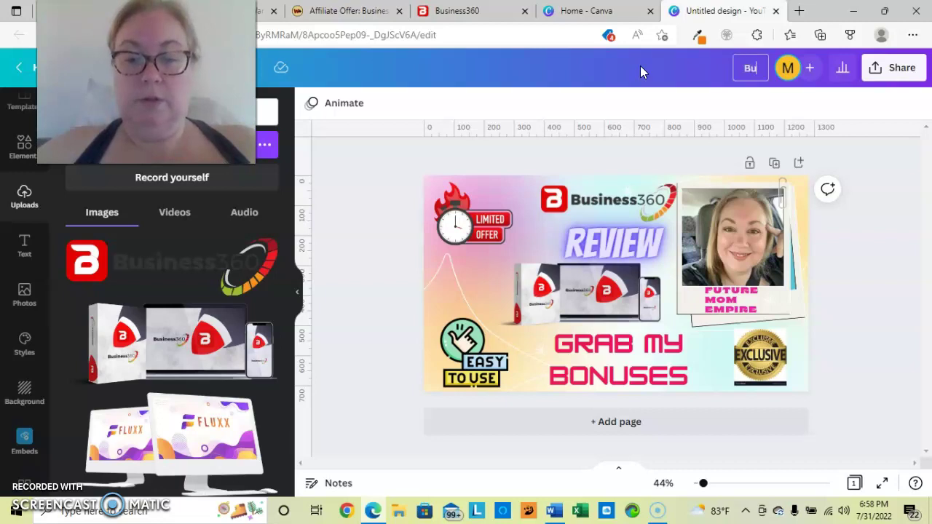
text(siness 360)
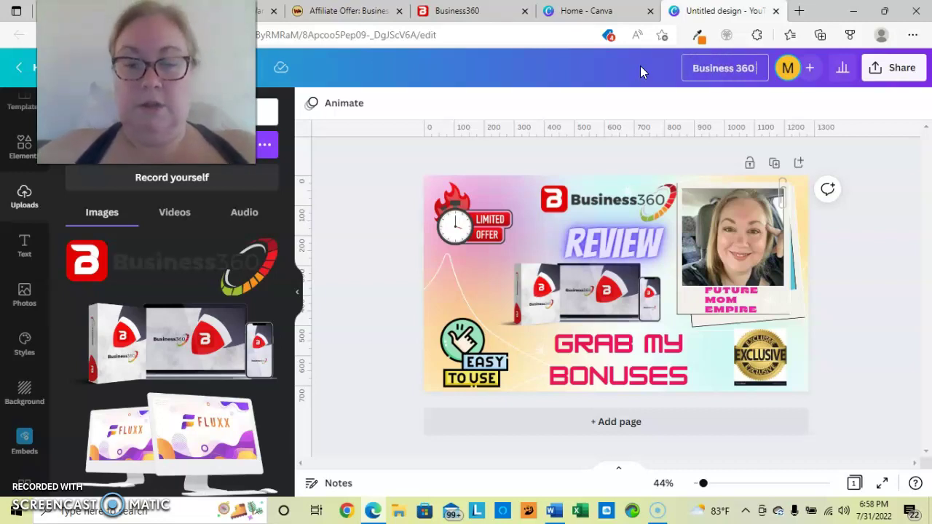
text( YouTub)
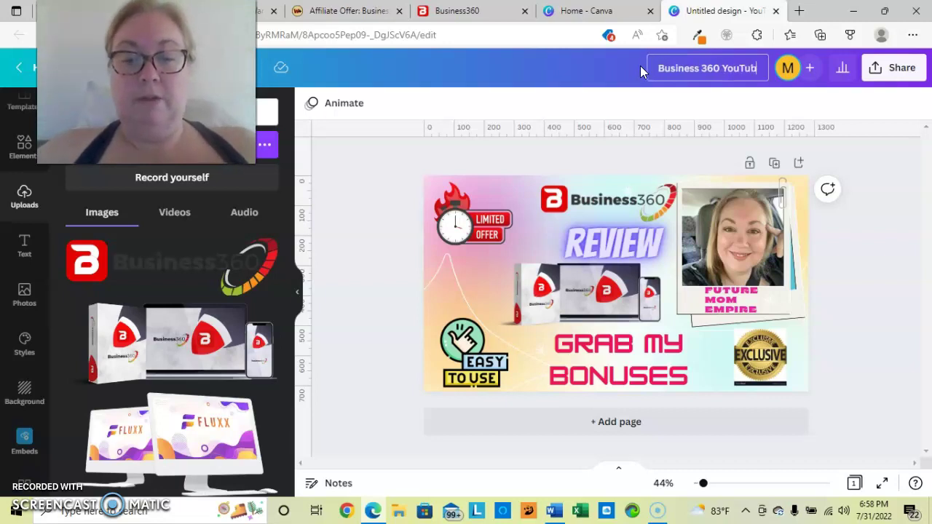
text(e Th)
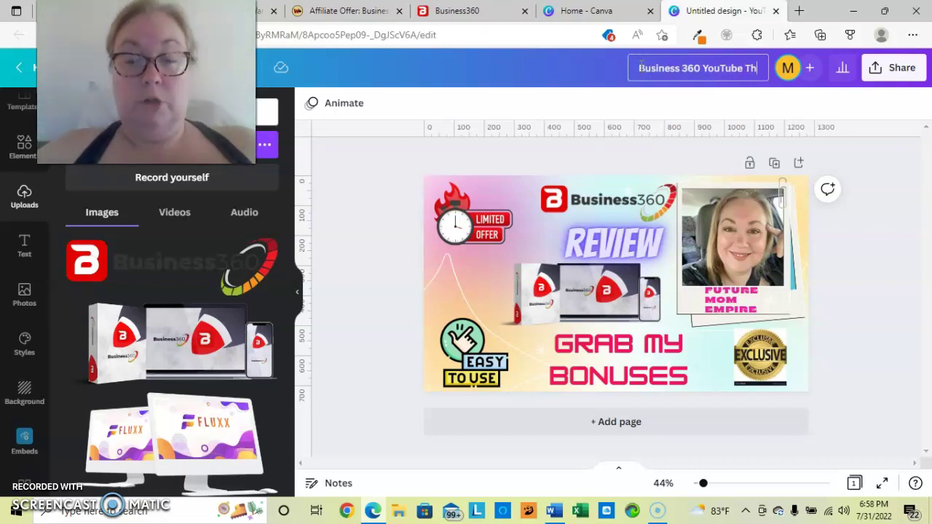
text(umbnail)
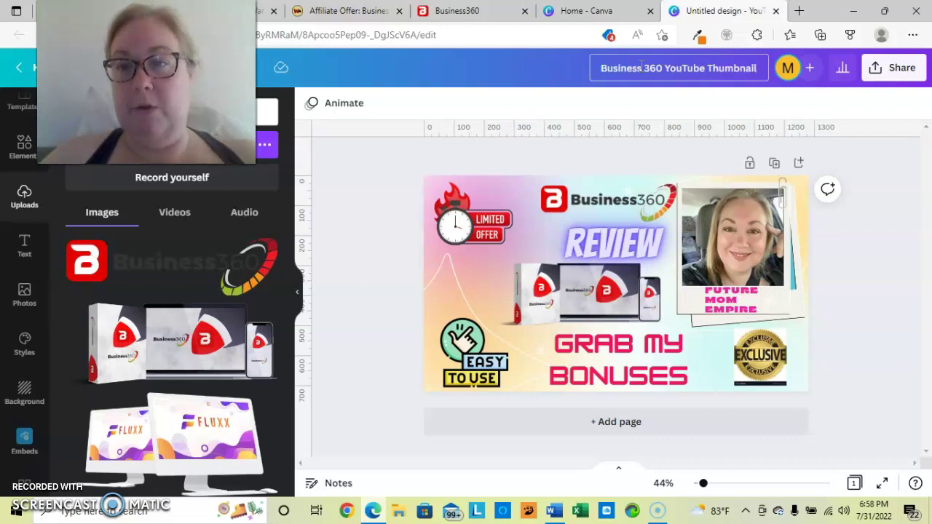
Export the design as PNG, saving 'Business 360 YouTube Thumbnail.png', then close the share panel
click(915, 67)
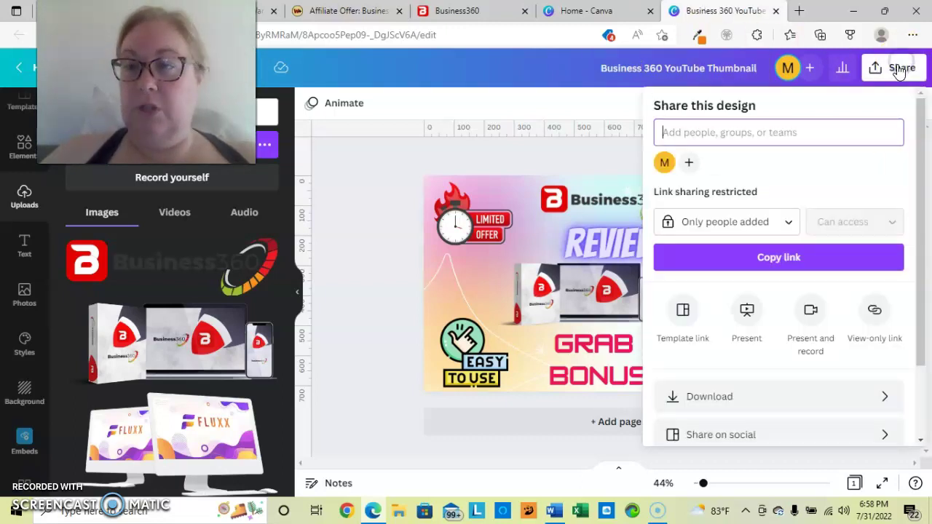
click(737, 402)
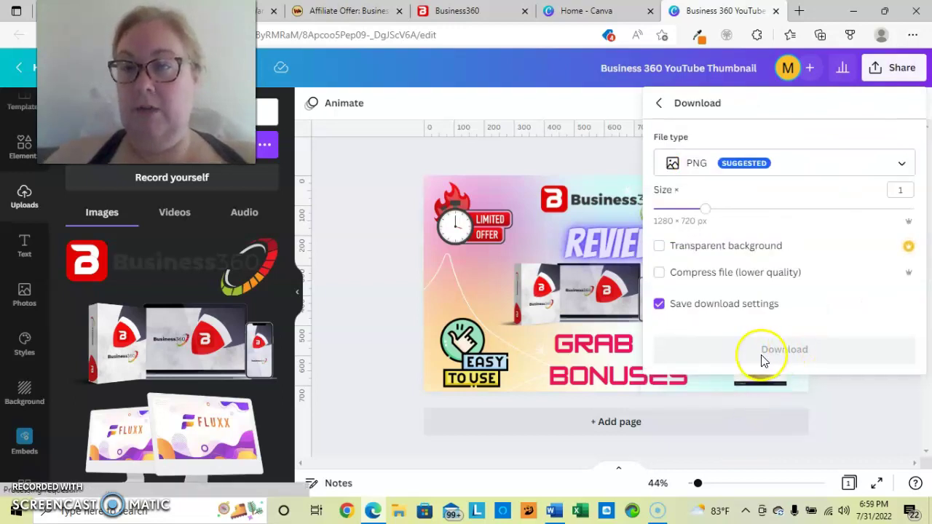
click(770, 359)
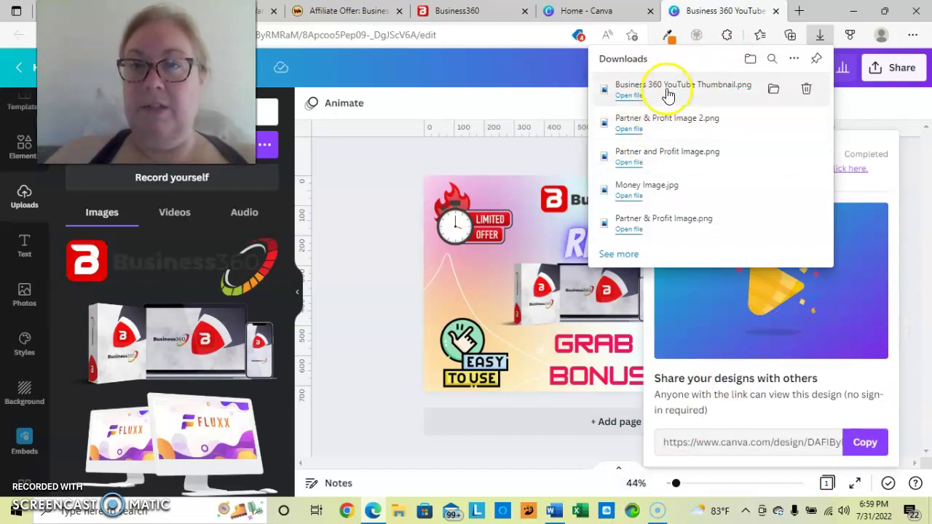
click(374, 211)
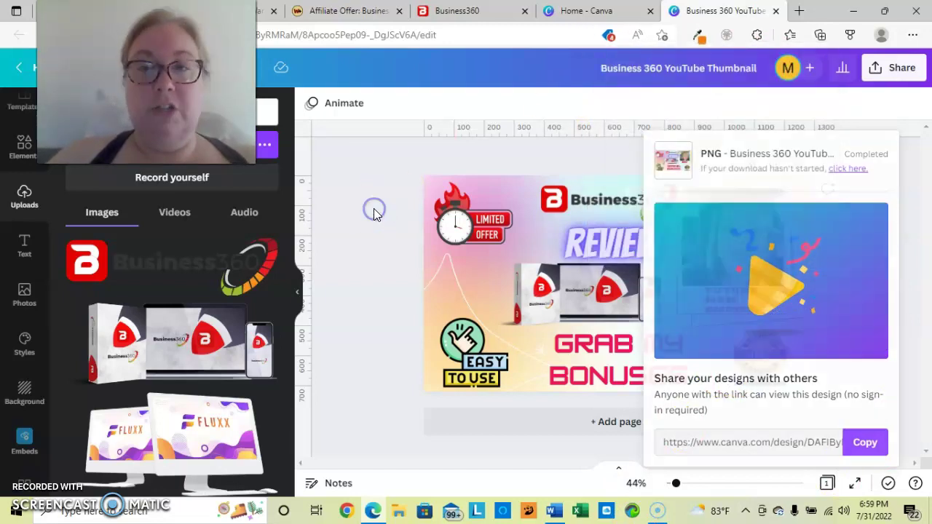
click(375, 210)
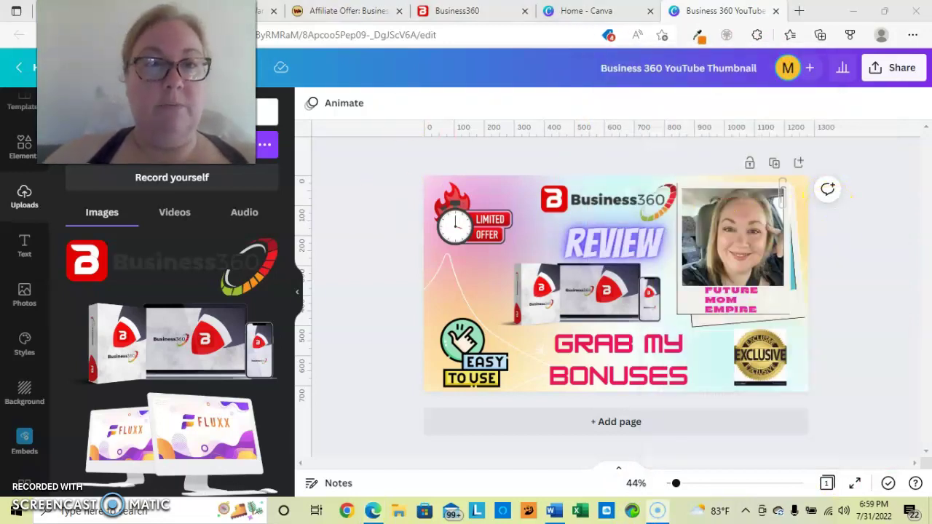
drag(146, 80, 657, 103)
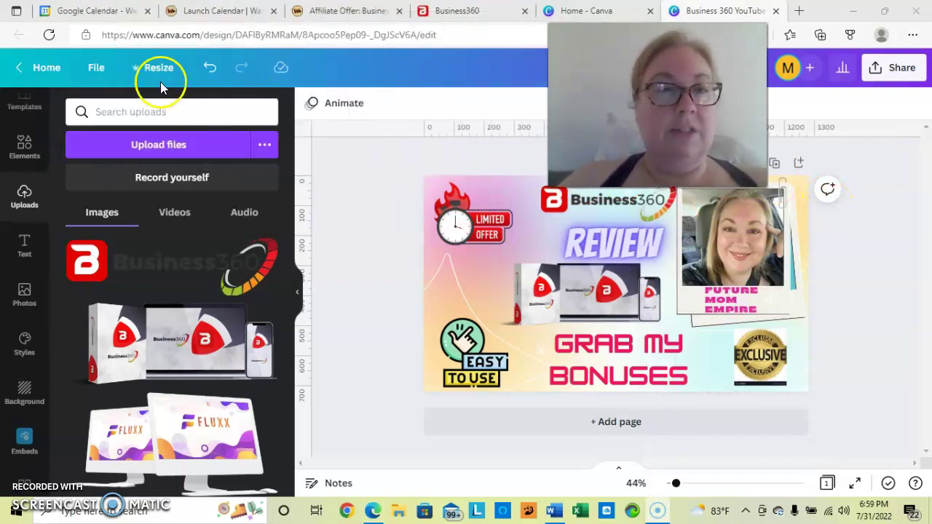
click(93, 73)
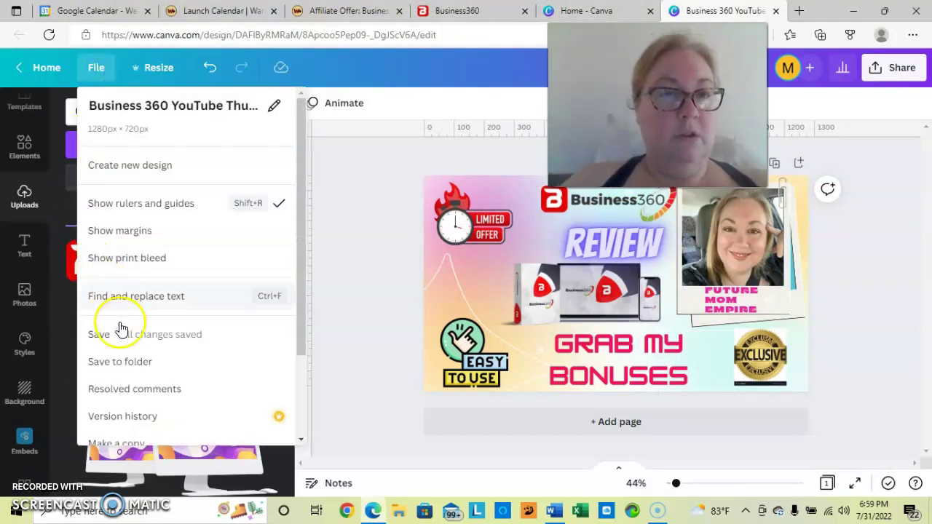
click(104, 335)
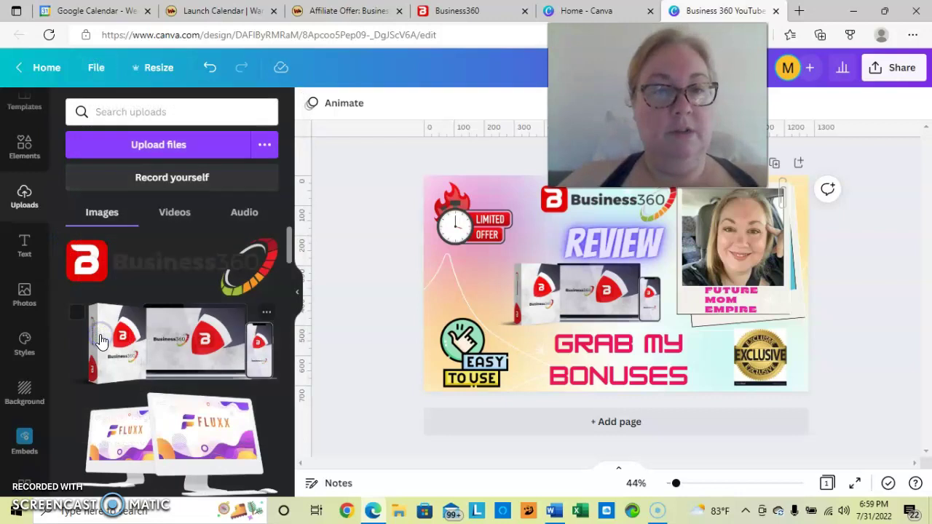